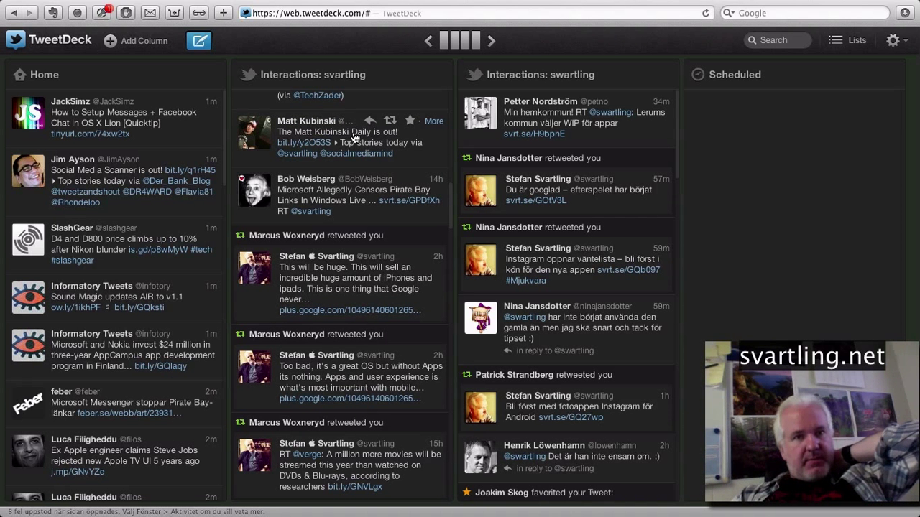
Open the 'Daily is out!' tweet's detail view in Interactions to see its Paper.li source.
left_click(434, 123)
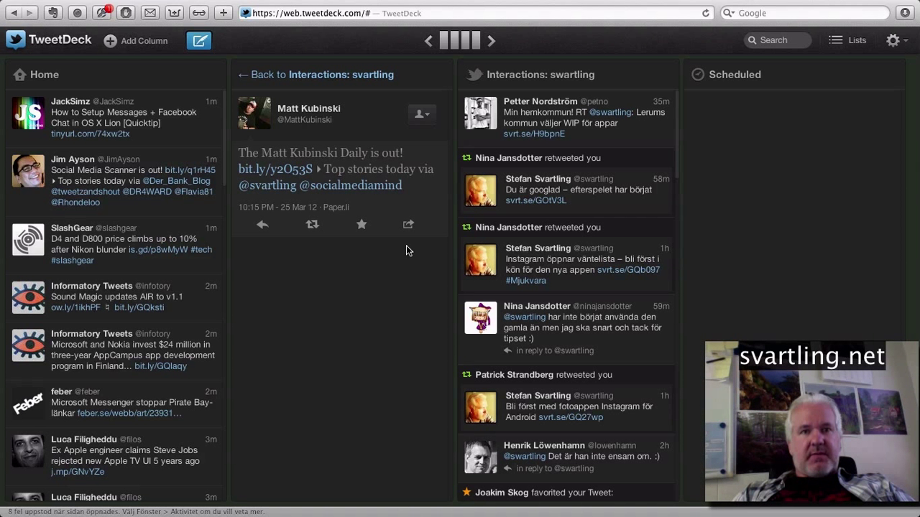
left_click(286, 76)
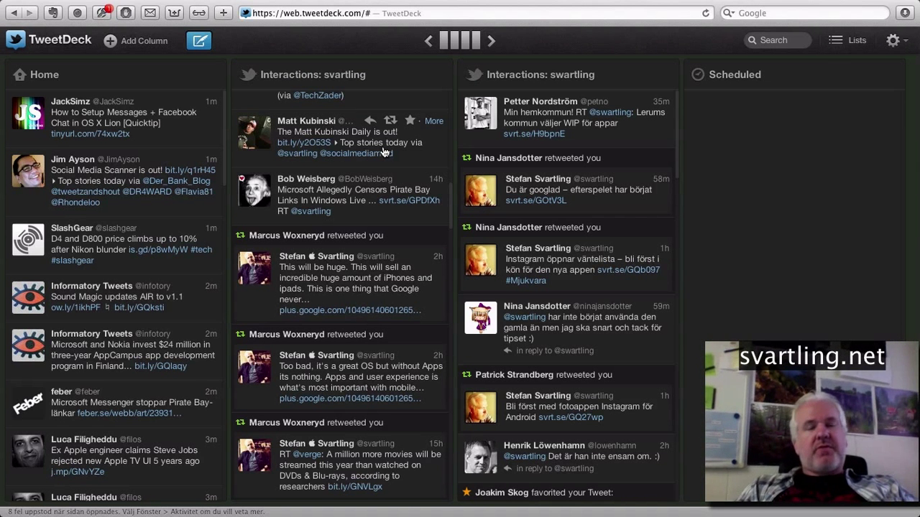
scroll(384, 152, "up", 1)
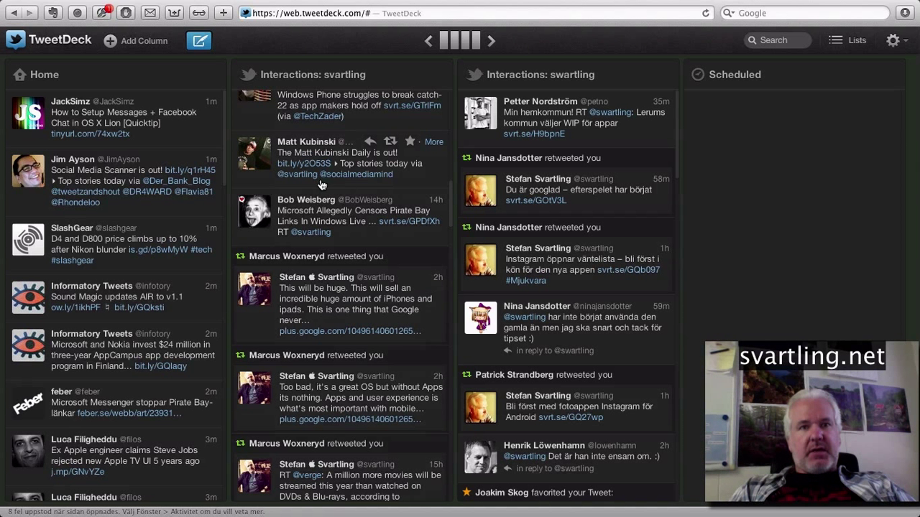
left_click(434, 143)
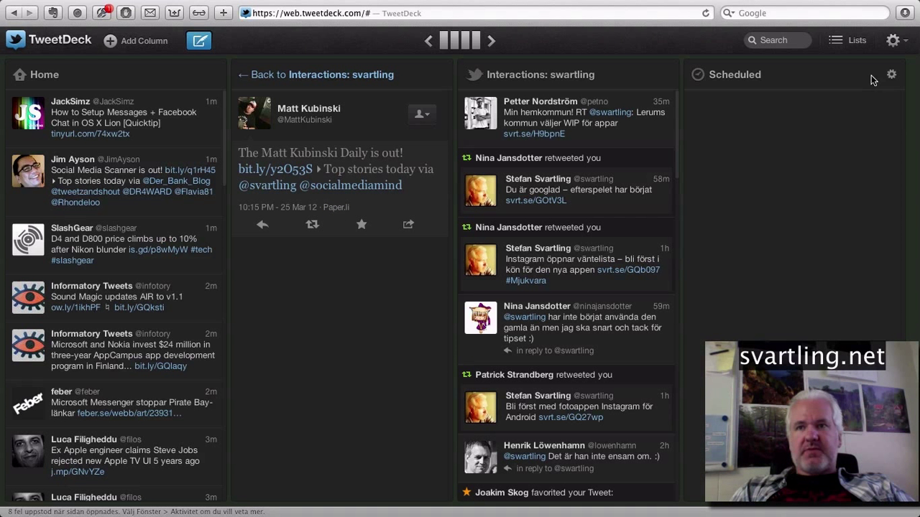
Open TweetDeck's Application Settings on the Global Filter page.
left_click(894, 42)
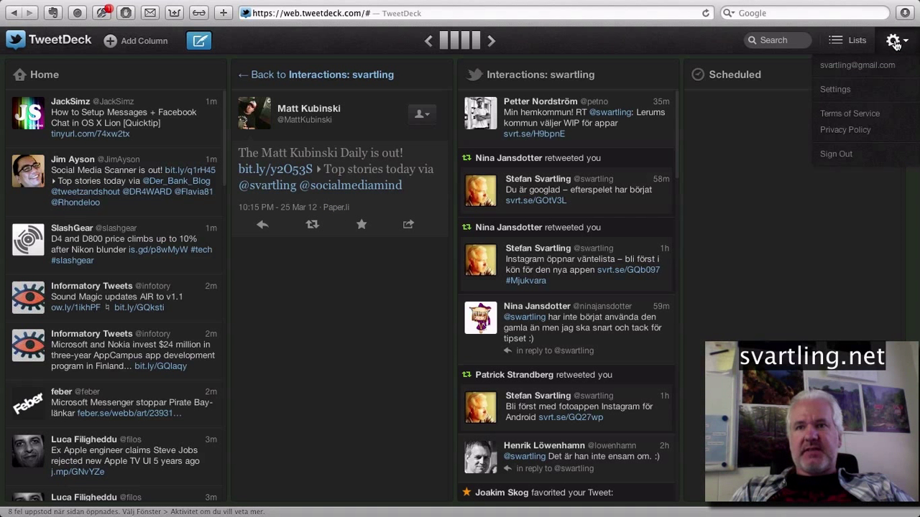
left_click(836, 89)
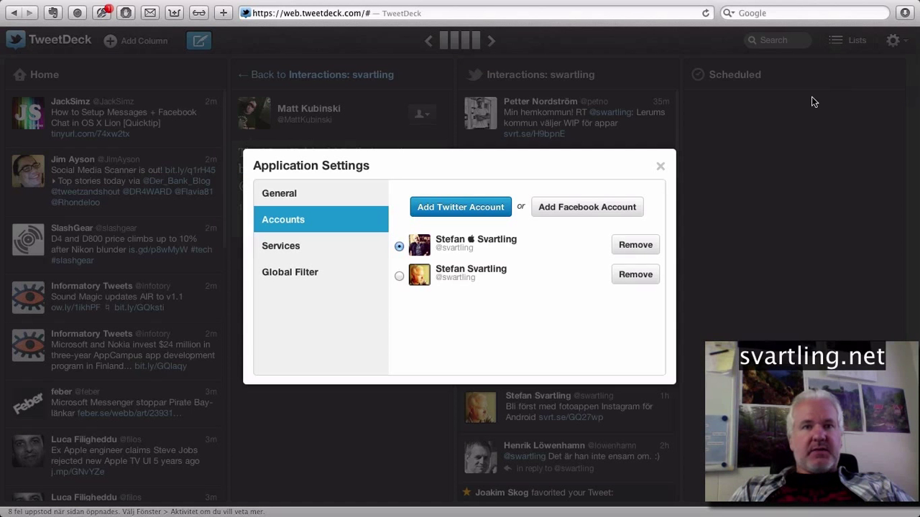
left_click(283, 278)
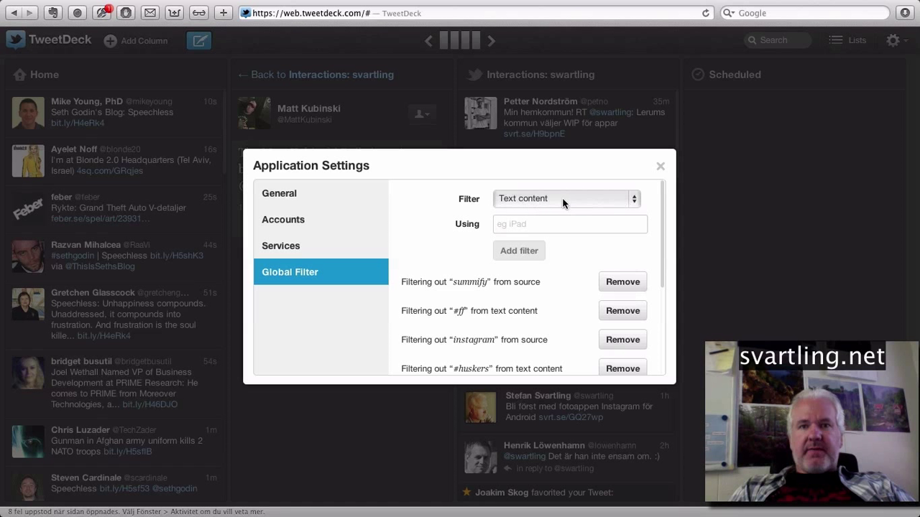
Add a Source global filter for 'paper.li'.
left_click(634, 203)
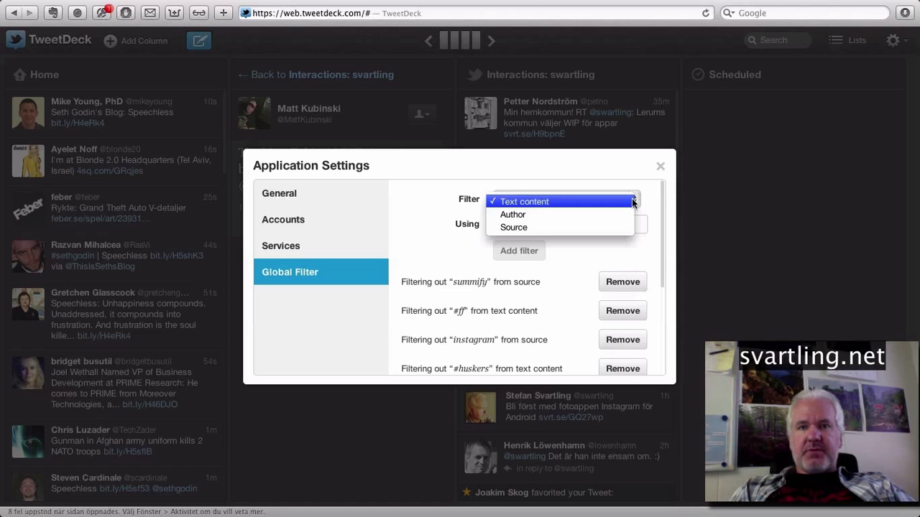
left_click(531, 228)
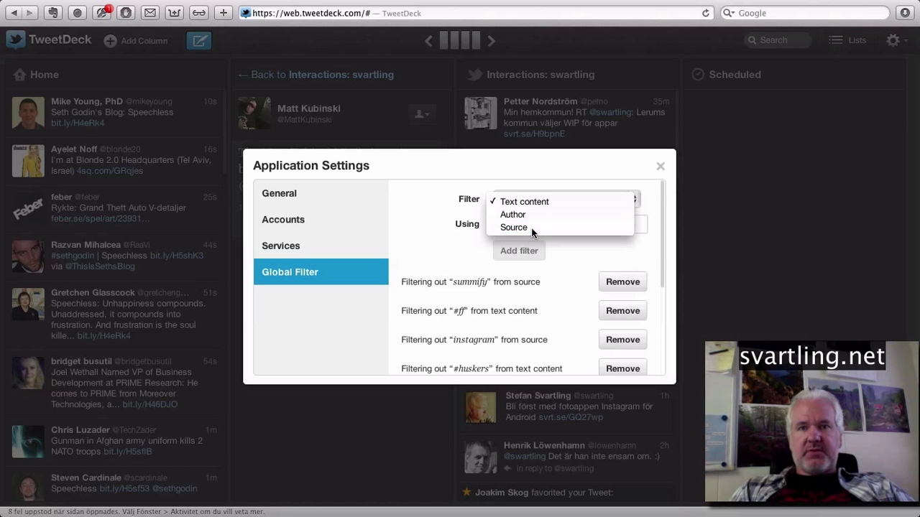
left_click(536, 228)
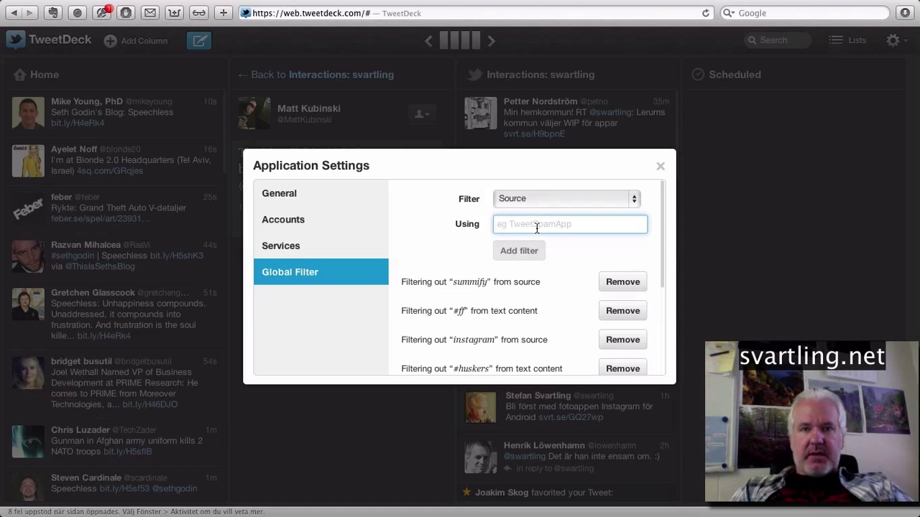
type("paper.li")
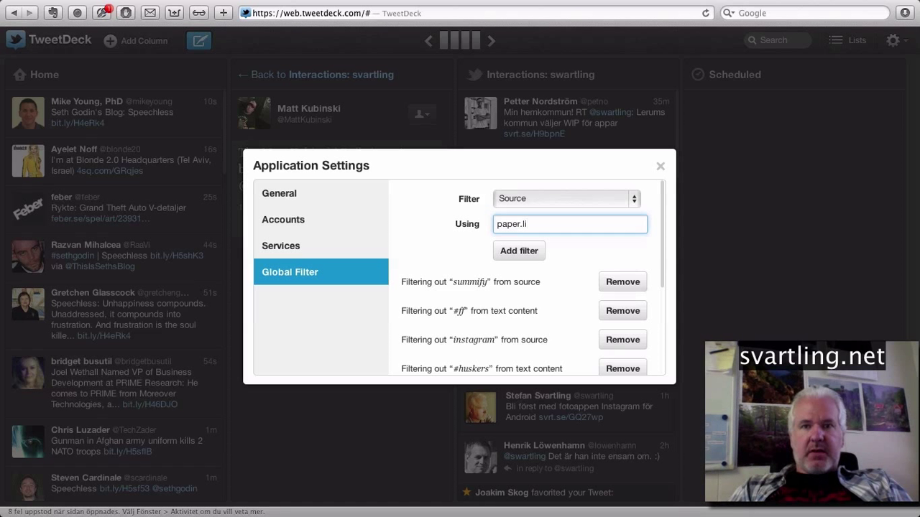
left_click(525, 254)
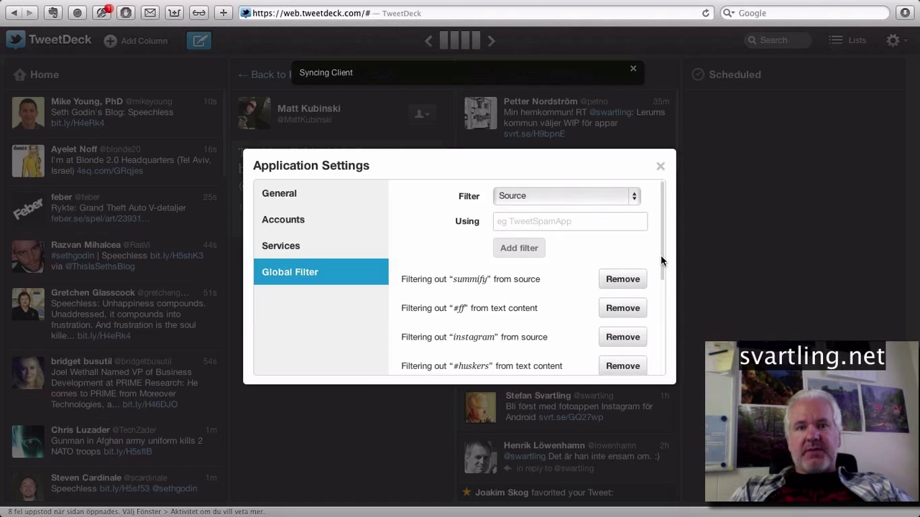
scroll(662, 260, "down", 2)
scroll(662, 261, "down", 3)
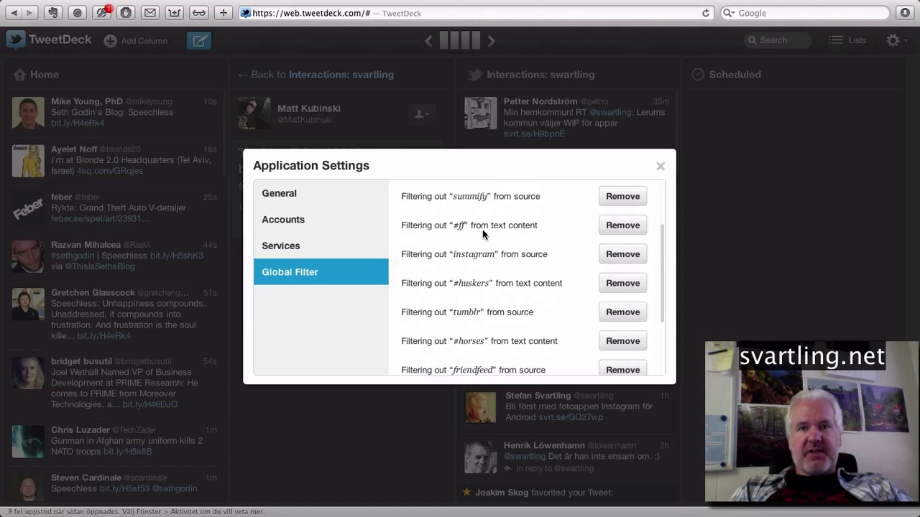
scroll(560, 239, "down", 3)
scroll(561, 243, "down", 2)
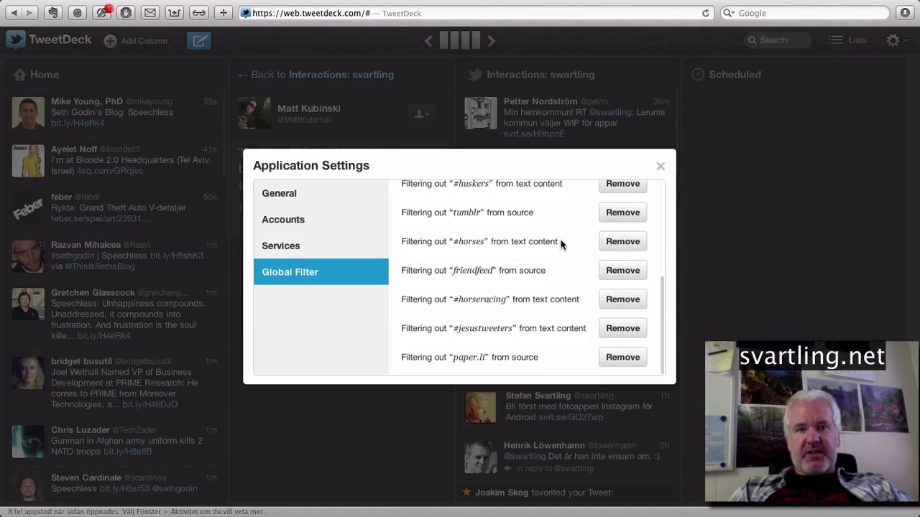
scroll(561, 244, "up", 5)
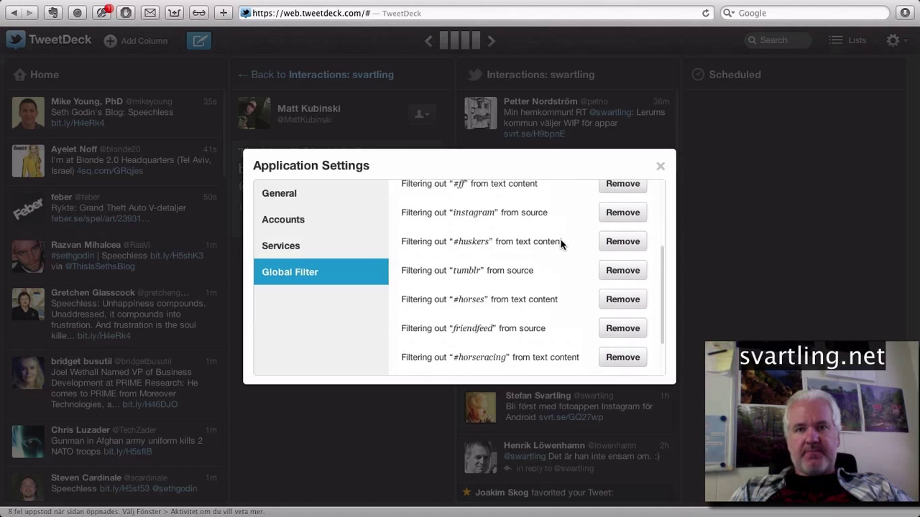
scroll(560, 245, "up", 1)
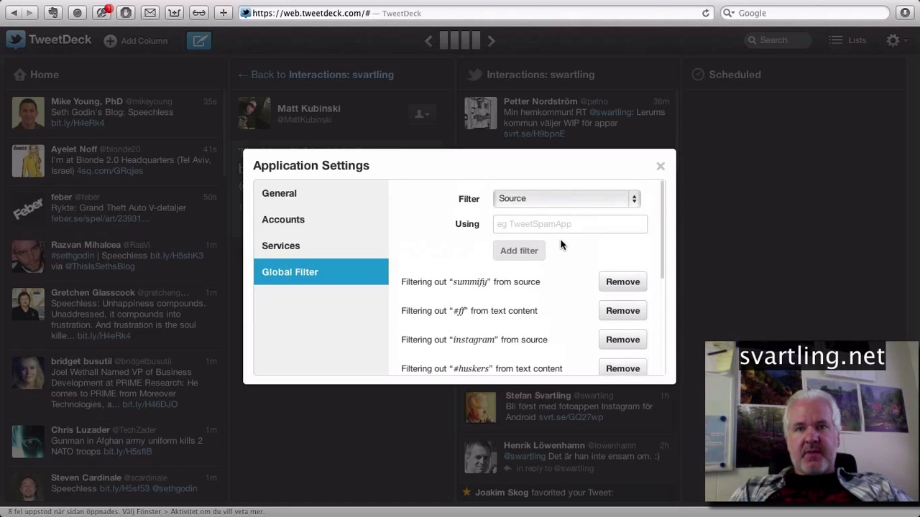
left_click(634, 199)
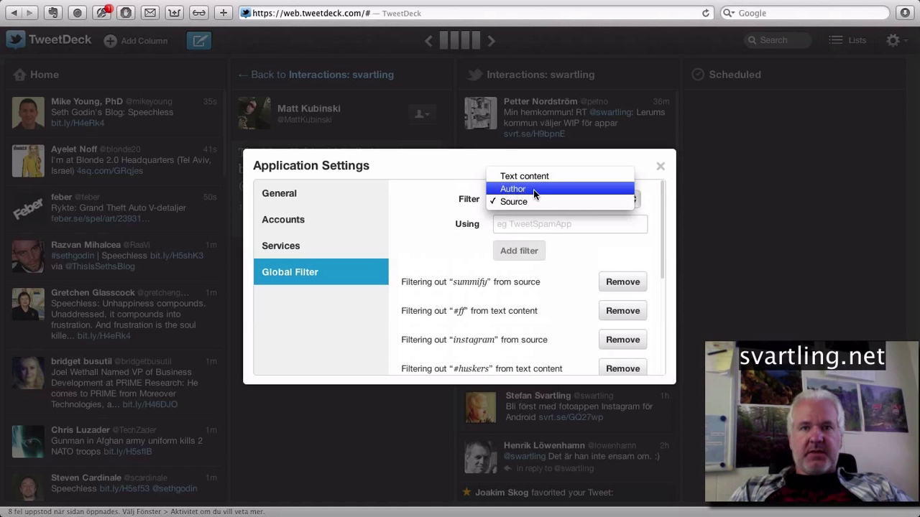
left_click(431, 172)
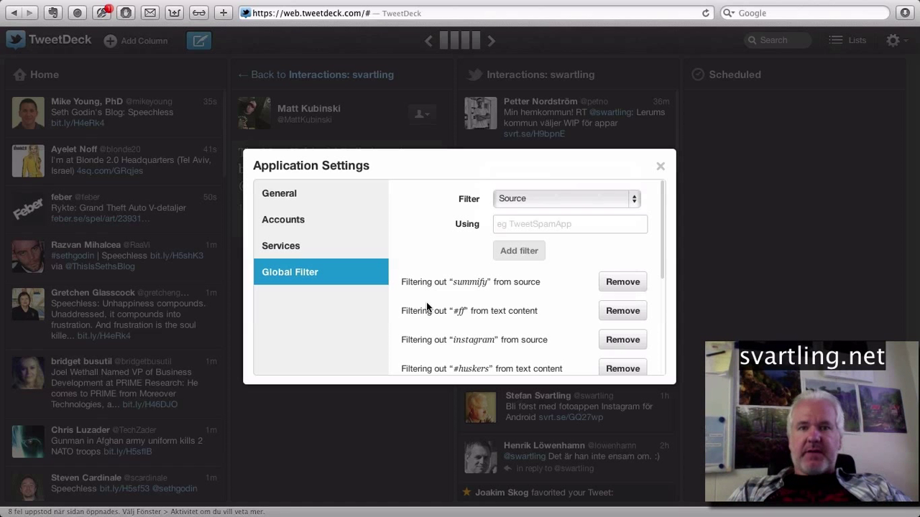
scroll(426, 304, "down", 1)
scroll(426, 303, "up", 1)
scroll(426, 303, "down", 3)
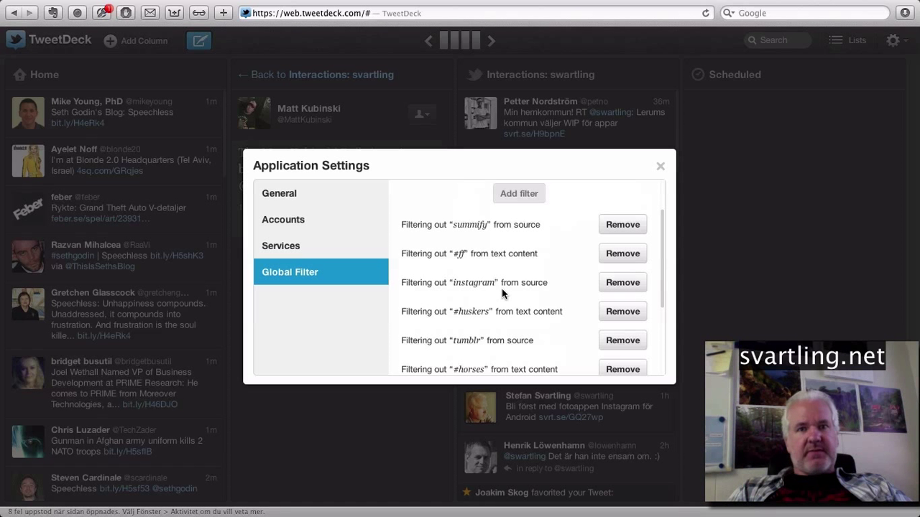
scroll(534, 296, "down", 5)
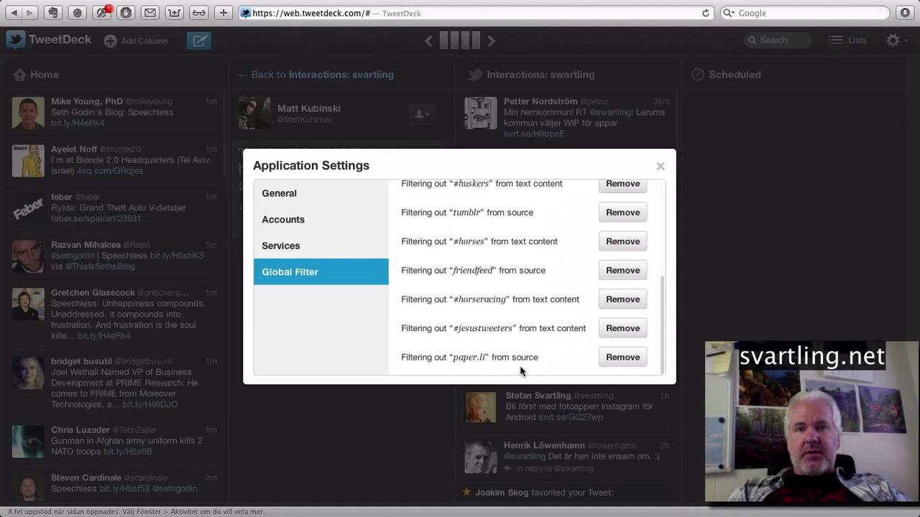
Close Application Settings and return the middle column to the 'Interactions: svartling' list.
left_click(660, 167)
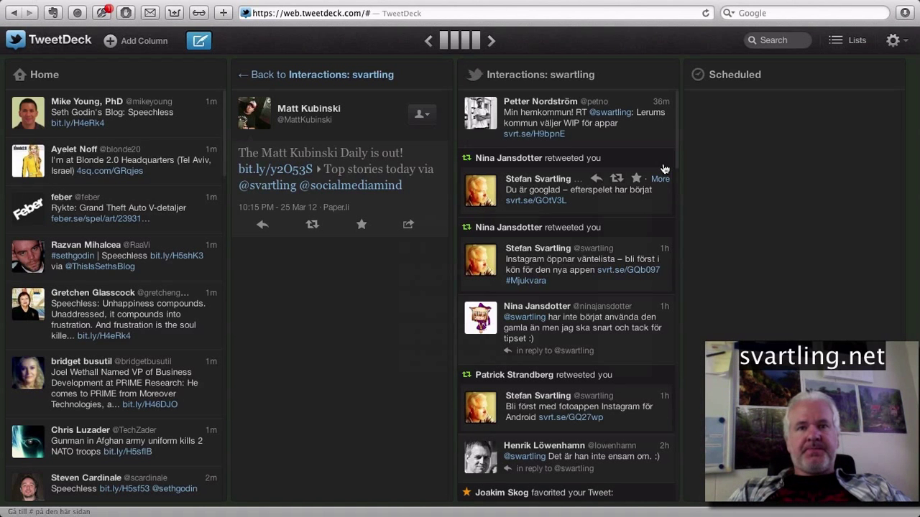
left_click(308, 82)
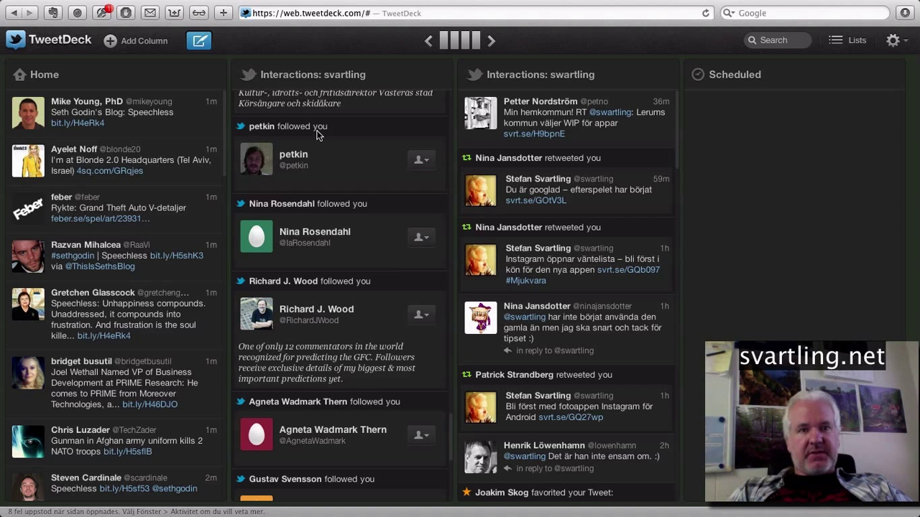
Reopen the Global Filter settings and scroll through the existing filters, ending with paper.li.
left_click(894, 41)
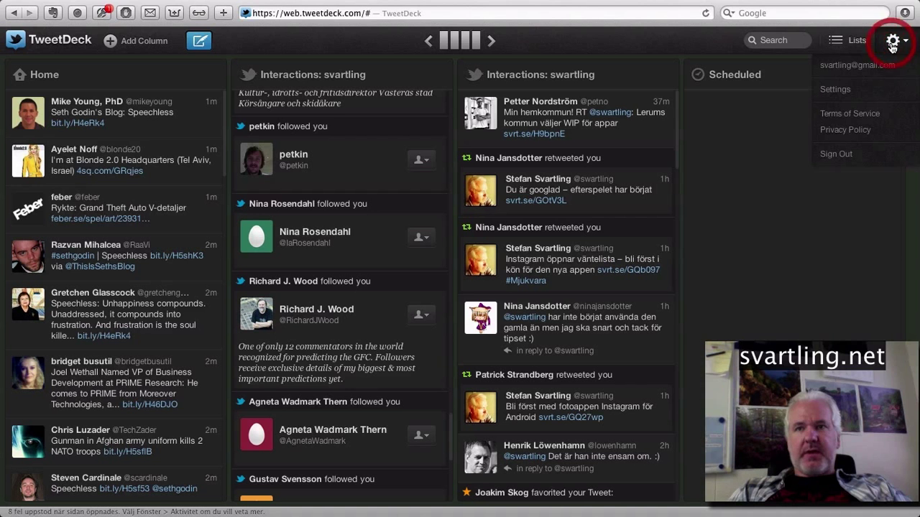
left_click(836, 90)
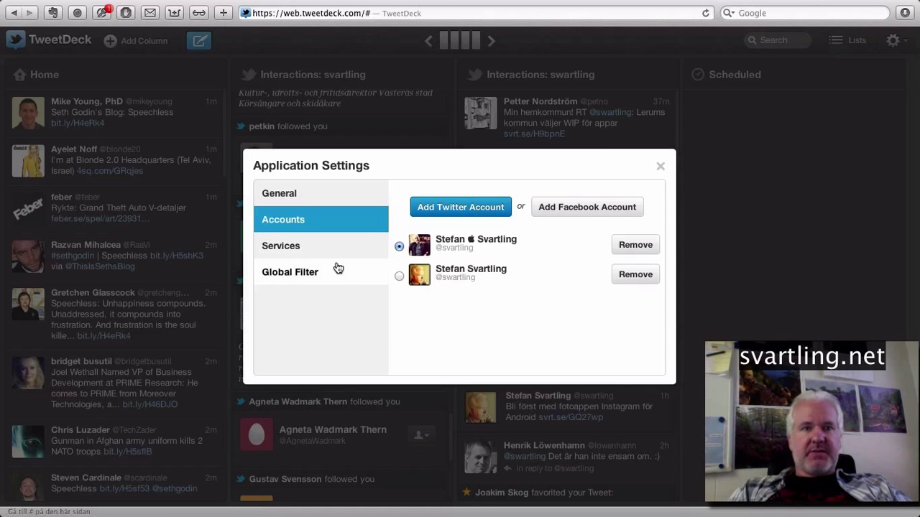
left_click(301, 274)
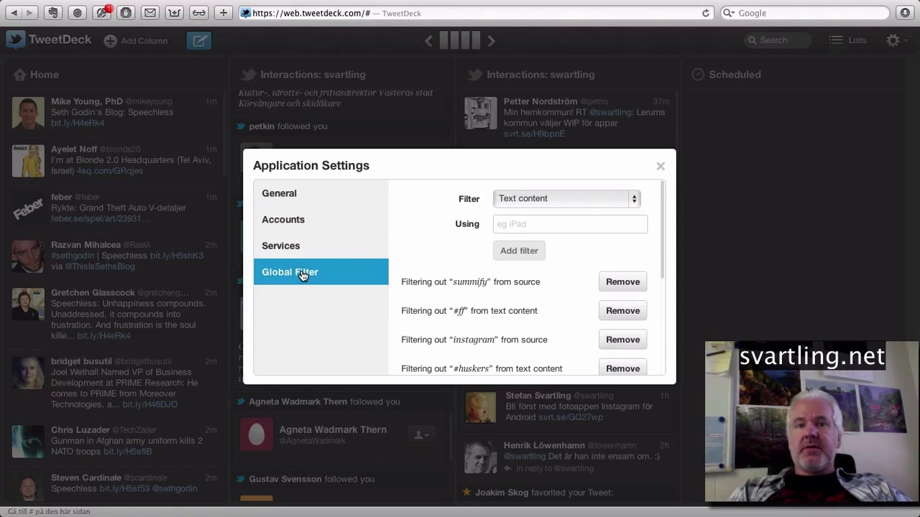
scroll(393, 296, "down", 5)
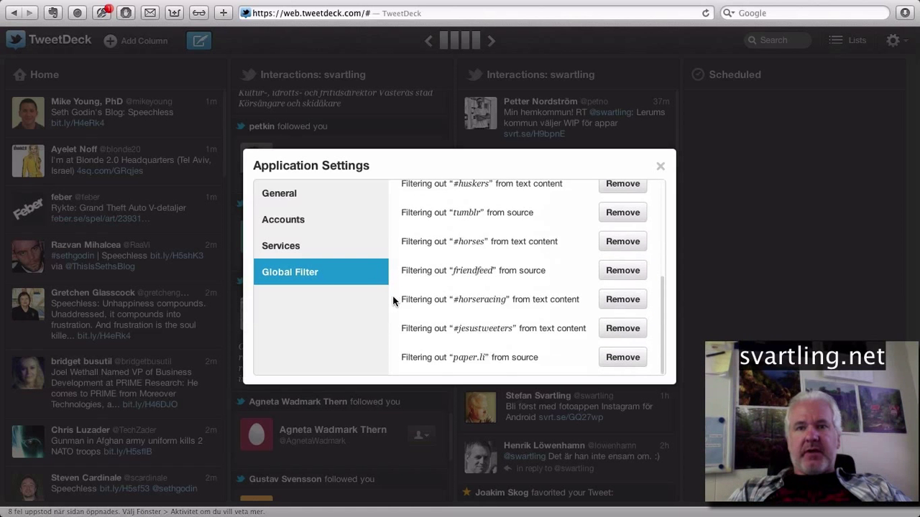
scroll(393, 296, "up", 5)
scroll(392, 295, "down", 5)
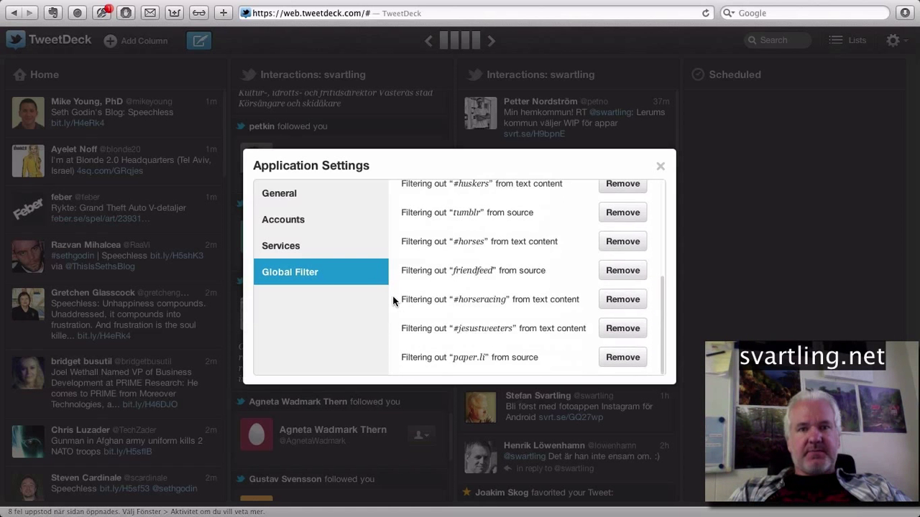
scroll(392, 295, "up", 5)
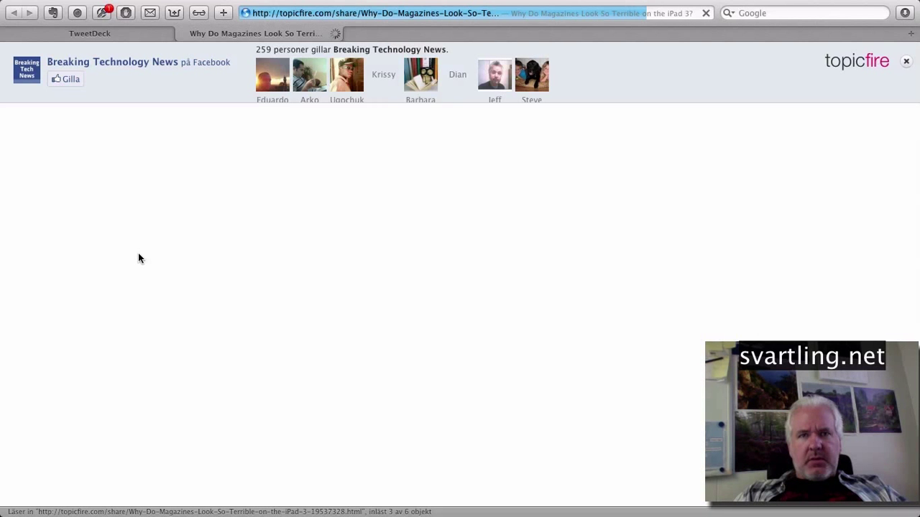
Close the Technology News article and open the iPad News tweet's bit.ly article link from Home.
left_click(181, 34)
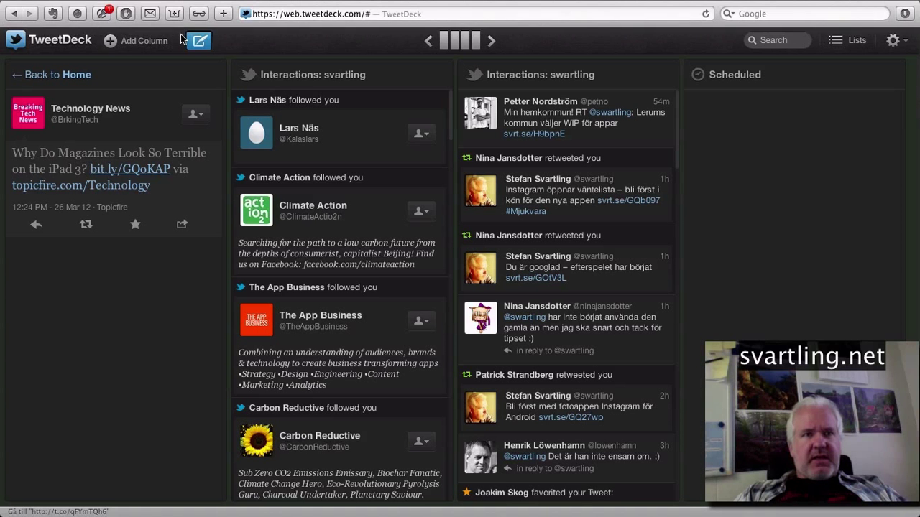
left_click(75, 74)
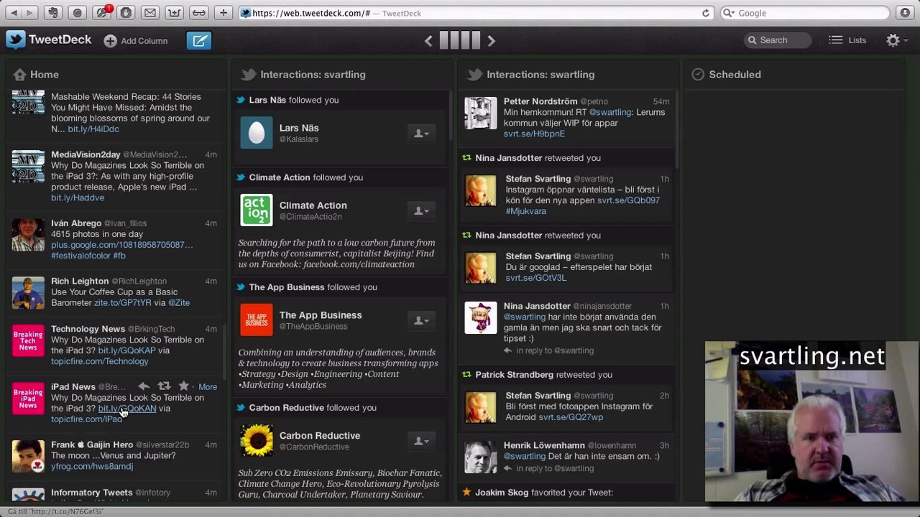
left_click(206, 388)
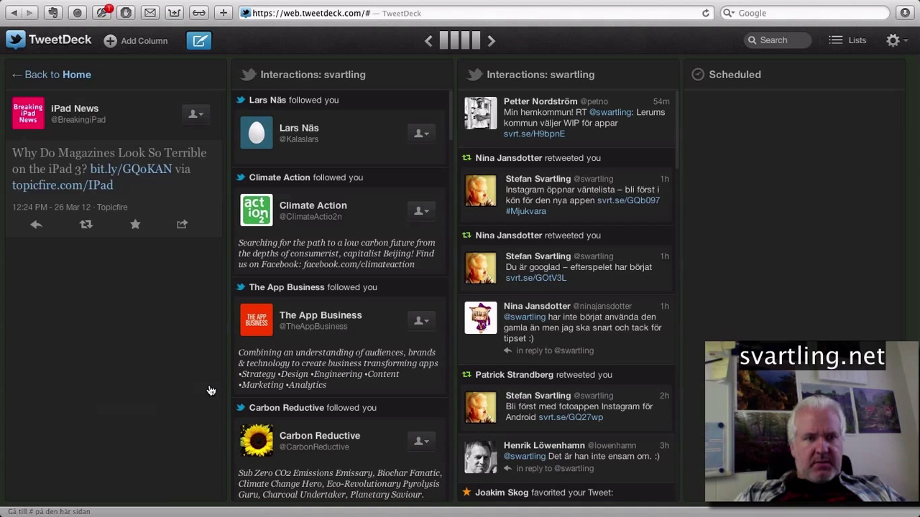
left_click(140, 172)
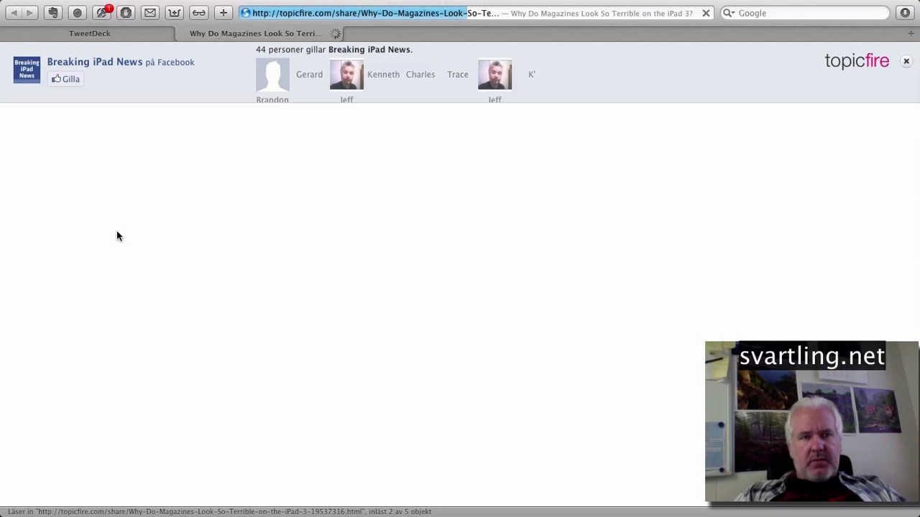
Follow the iPad News tweet's Topicfire source link and dismiss the topicfire frame.
left_click(97, 37)
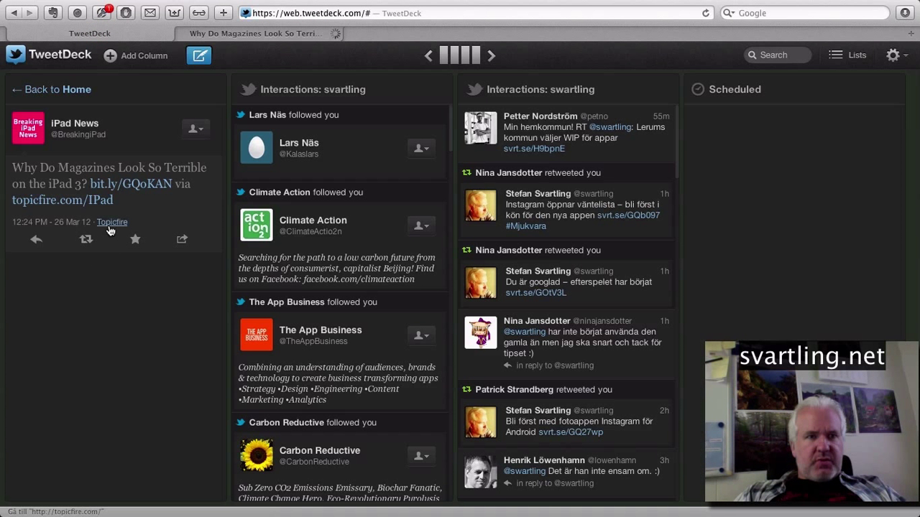
left_click(111, 223)
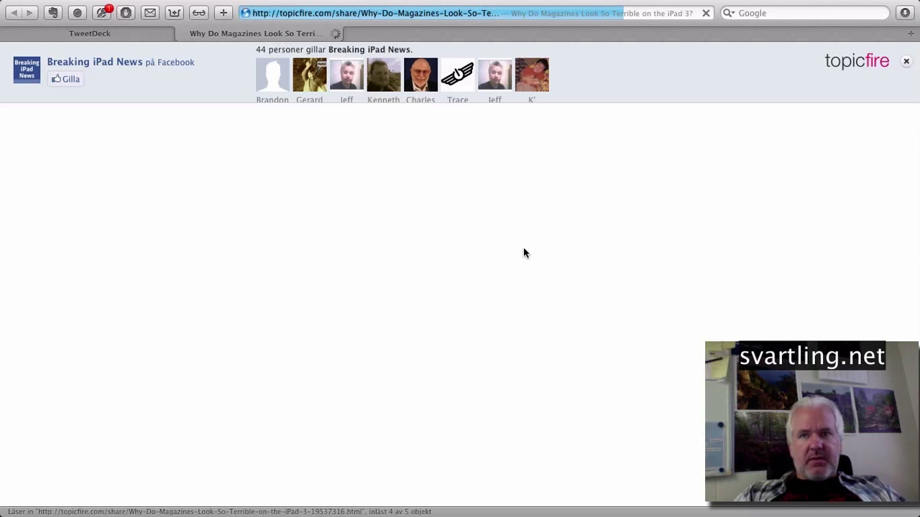
left_click(907, 63)
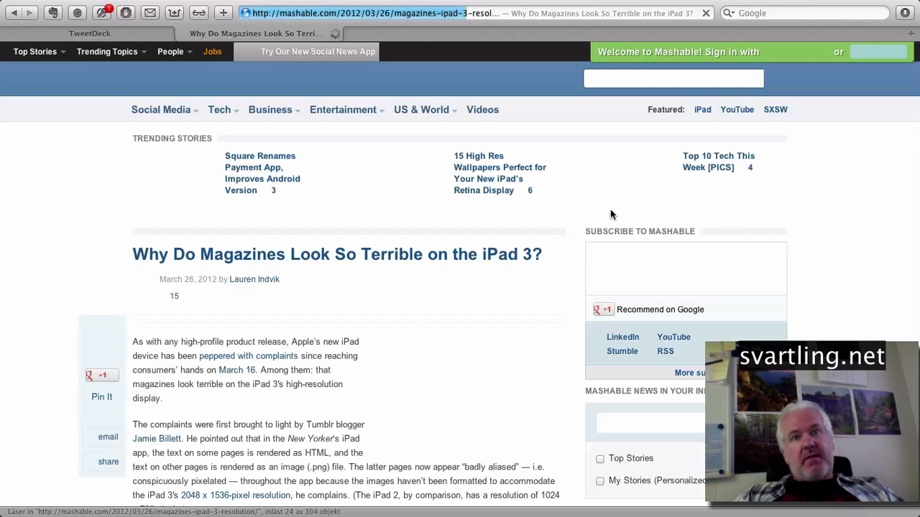
Scroll through the Mashable iPad 3 magazines article in Reader view, then return to TweetDeck.
mouse_move(326, 146)
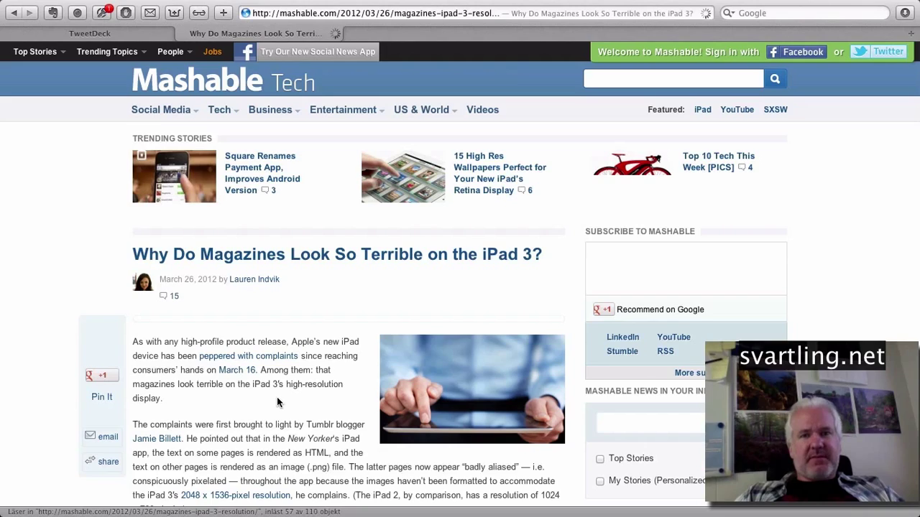
scroll(278, 402, "down", 1)
scroll(278, 403, "down", 10)
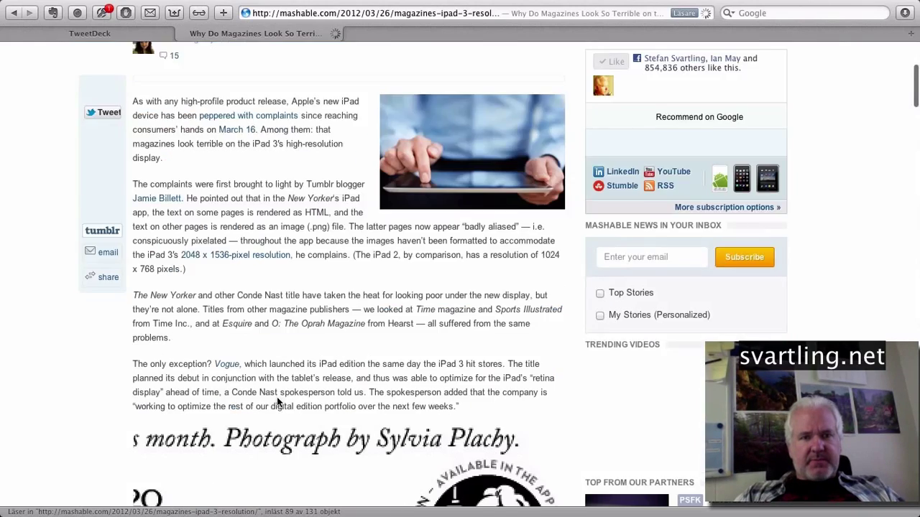
scroll(278, 402, "up", 6)
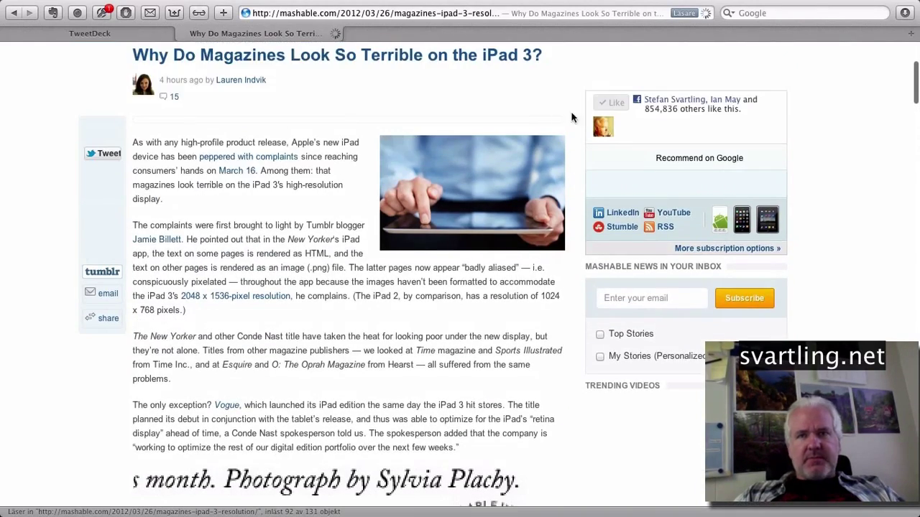
left_click(682, 13)
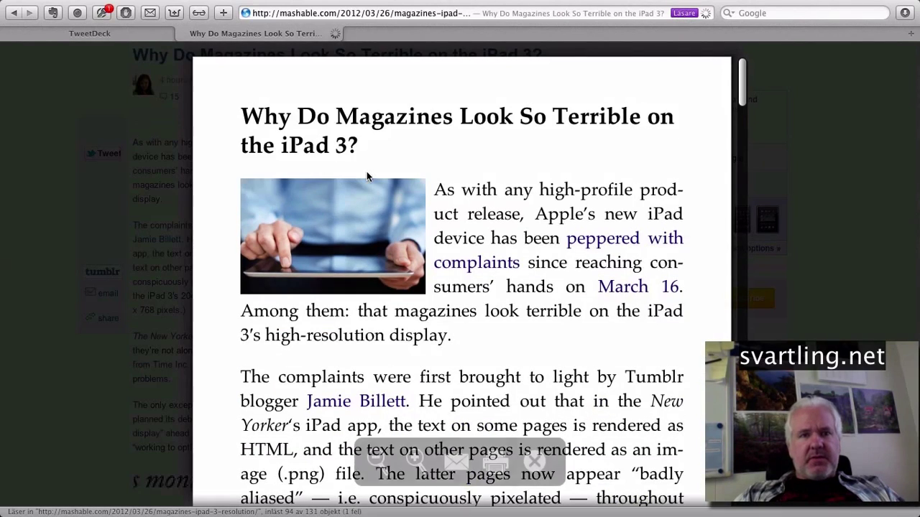
left_click(104, 34)
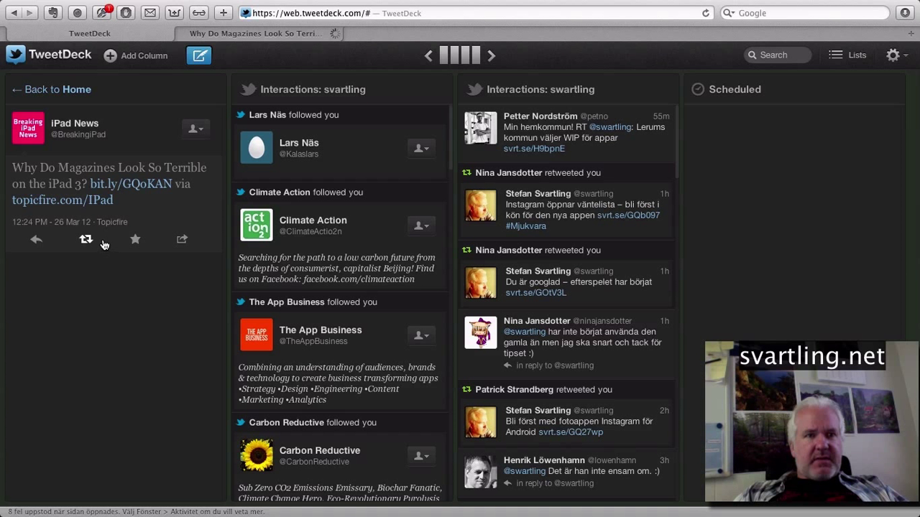
Open TweetDeck's Application Settings on the Global Filter page.
left_click(895, 59)
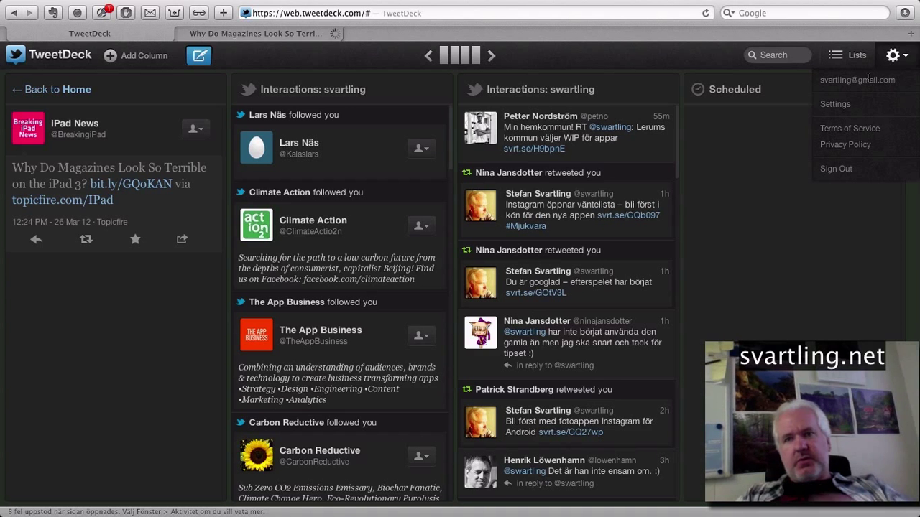
left_click(836, 105)
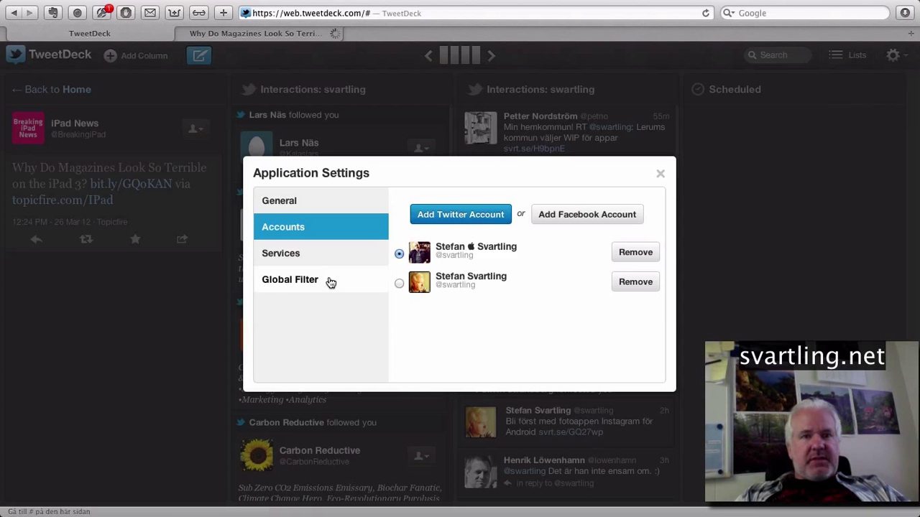
left_click(282, 282)
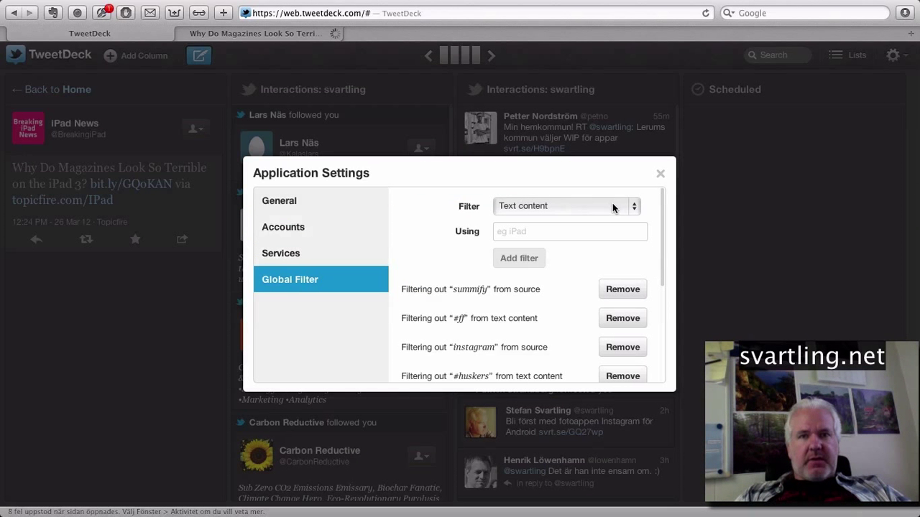
Add a Source global filter for 'topicfire' and close the settings.
left_click(630, 208)
left_click(560, 235)
left_click(560, 236)
type("topicfire")
left_click(519, 260)
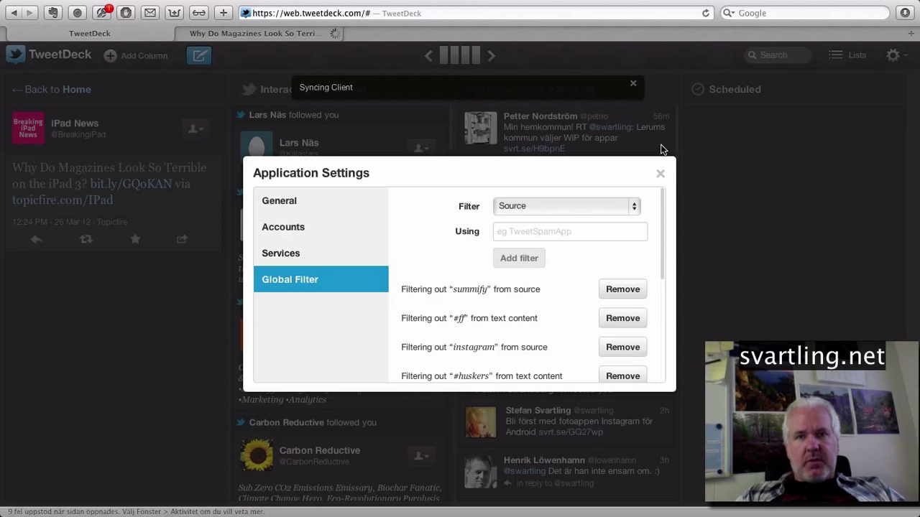
left_click(660, 176)
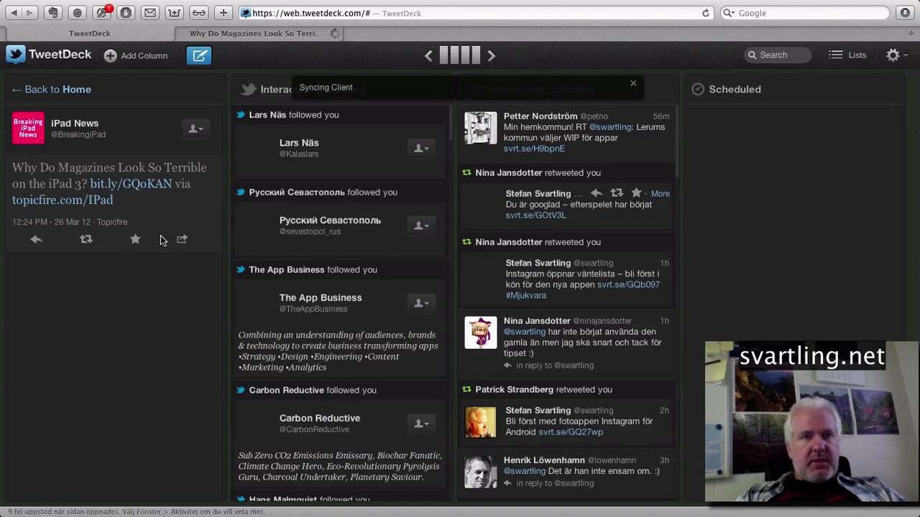
Return to the Home timeline and scroll down to confirm topicfire tweets are gone.
left_click(52, 92)
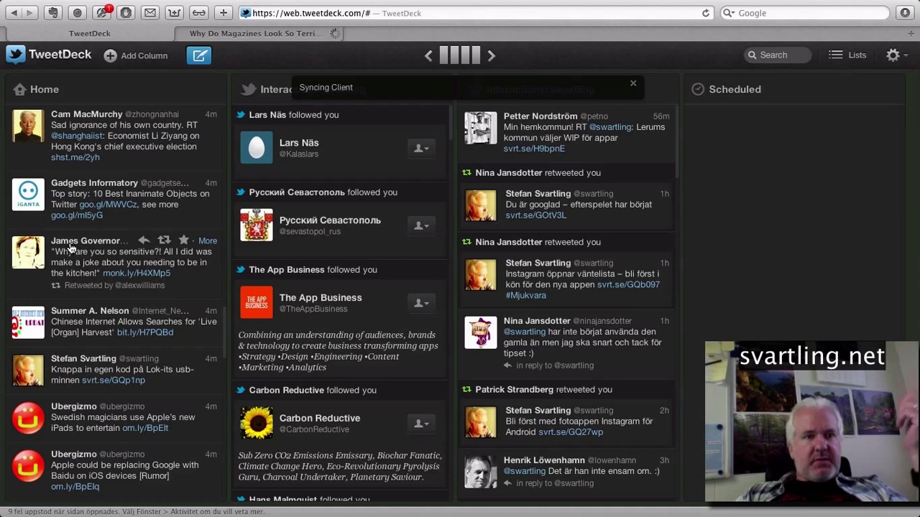
scroll(111, 307, "down", 1)
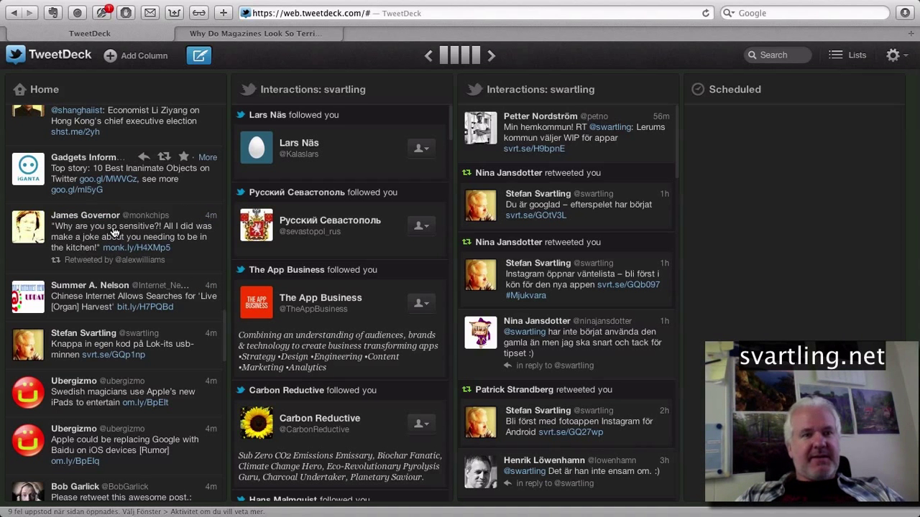
scroll(106, 242, "down", 3)
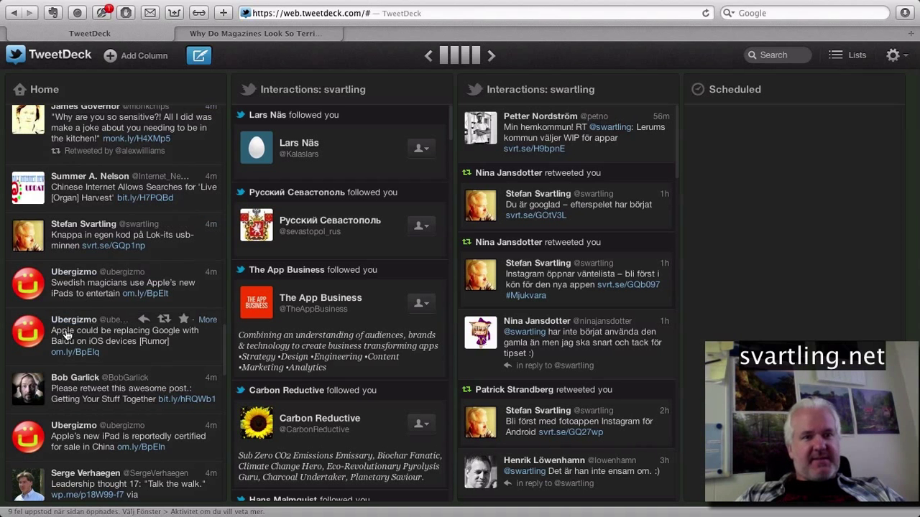